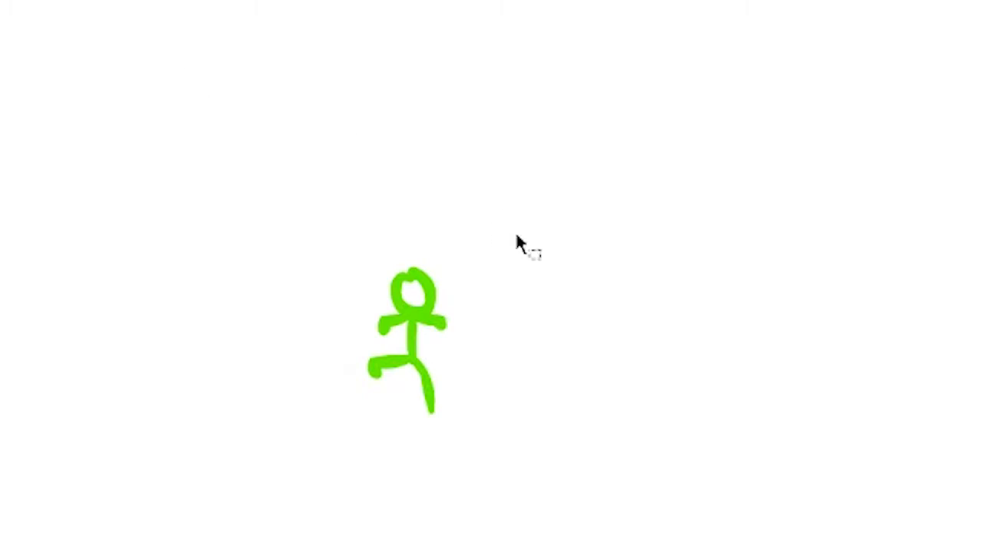
- Convert the green stick figure into a graphic symbol named "stickfigure"
{"action": "right_click", "coordinate": [407, 328]}
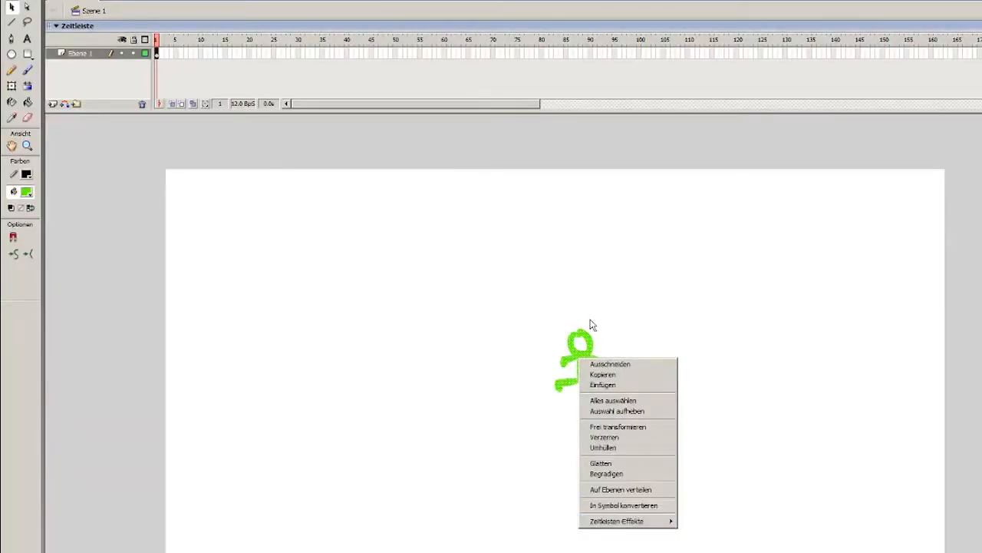
{"action": "left_click", "coordinate": [625, 505]}
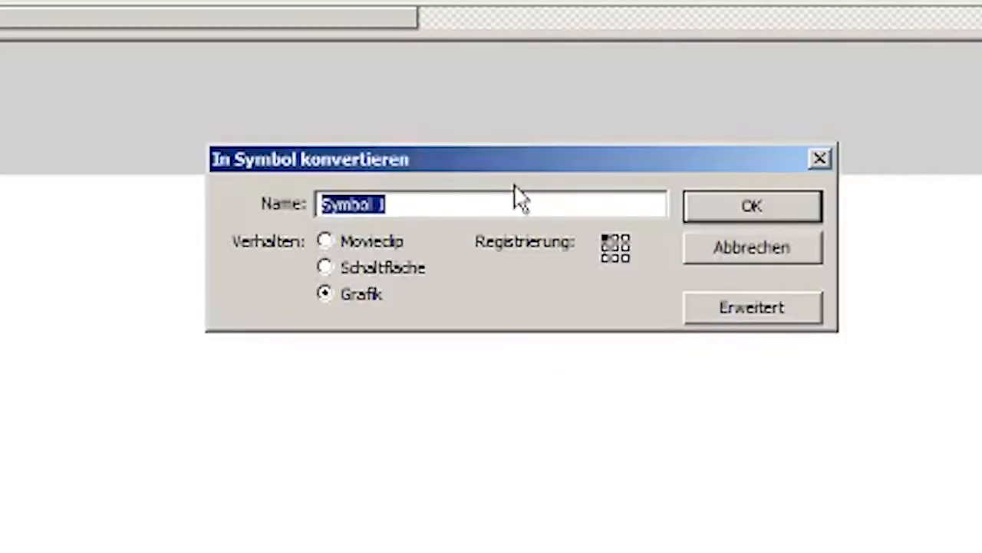
{"action": "type", "text": "st"}
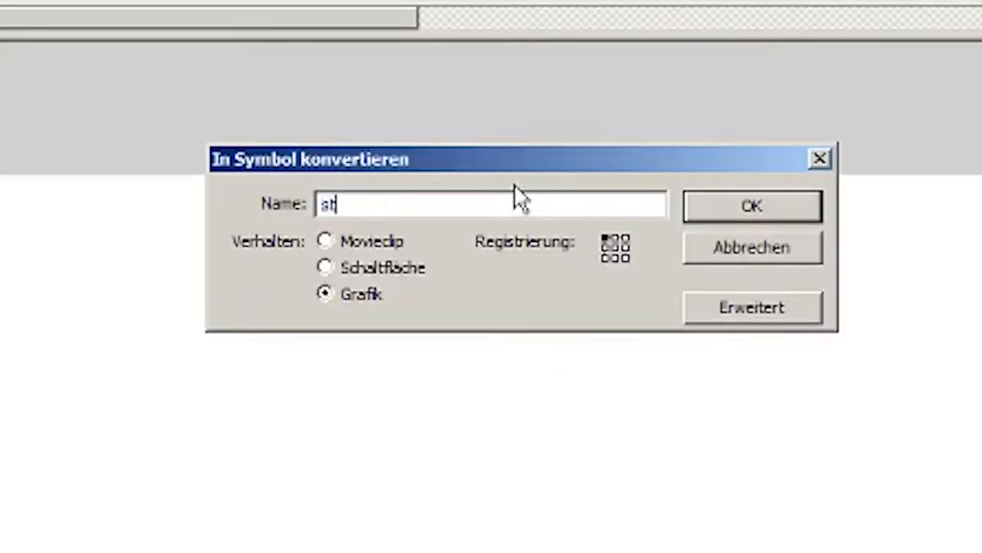
{"action": "type", "text": "ickfigure"}
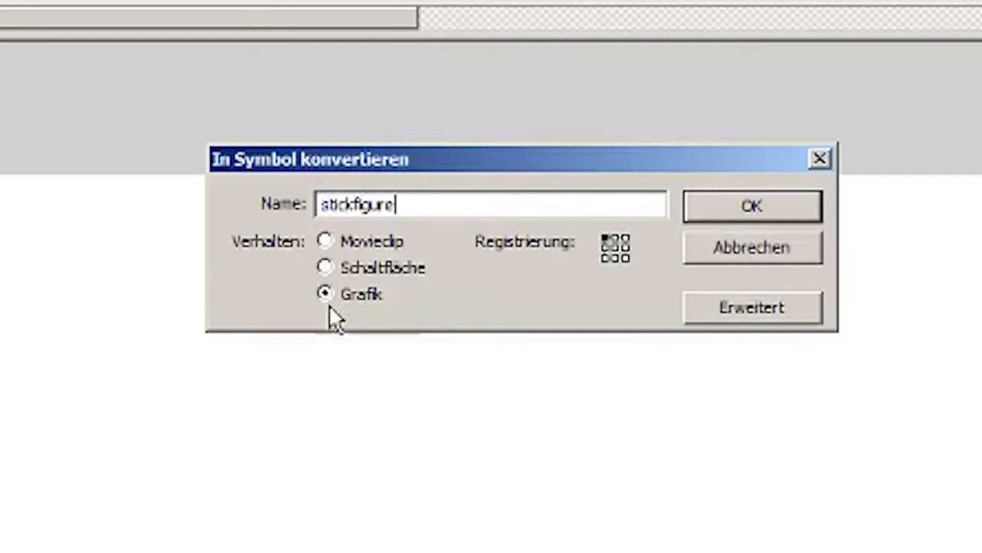
{"action": "left_click", "coordinate": [736, 219]}
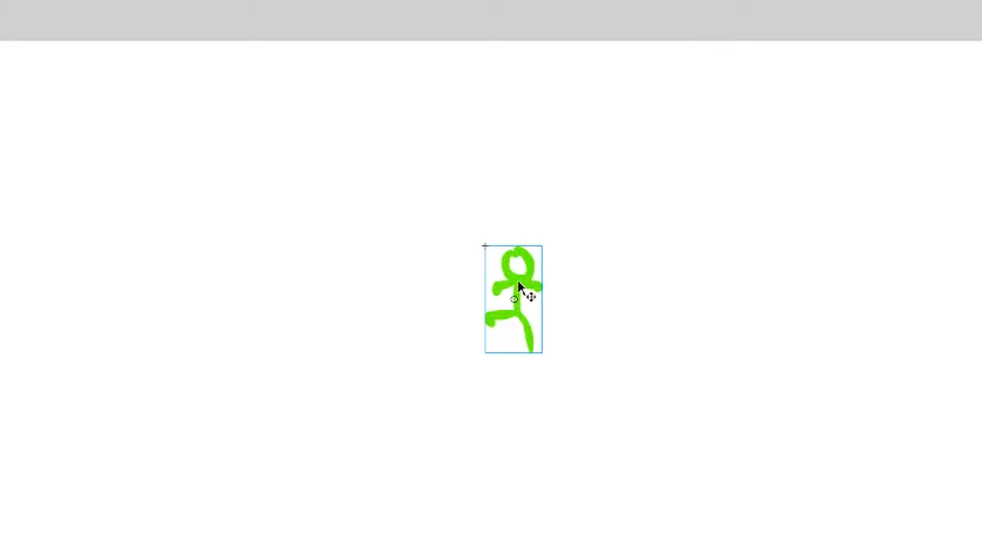
- Open the stick figure symbol for editing and convert frames 2 to 6 of its layer into blank keyframes
{"action": "double_click", "coordinate": [518, 280]}
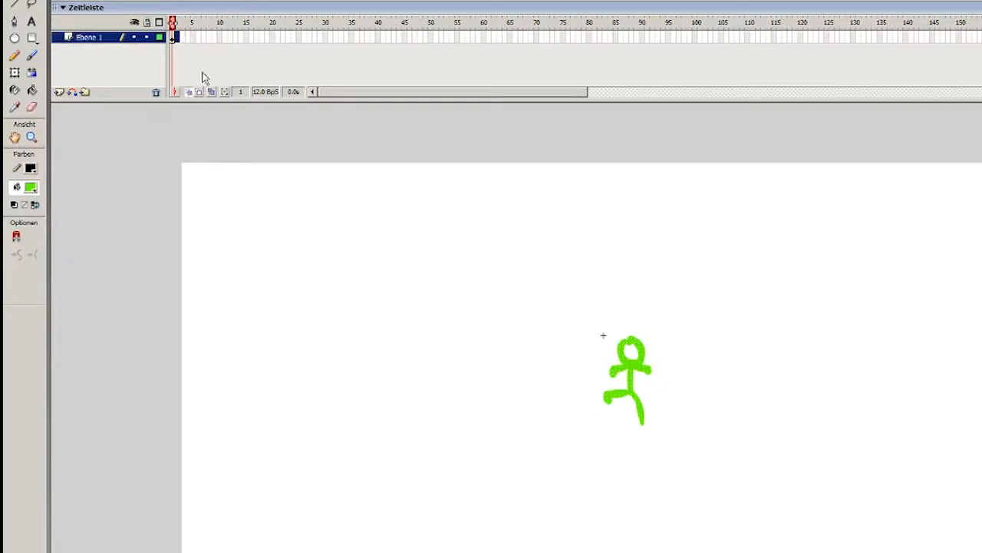
{"action": "left_click_drag", "start_coordinate": [181, 38], "coordinate": [200, 42]}
{"action": "right_click", "coordinate": [200, 40]}
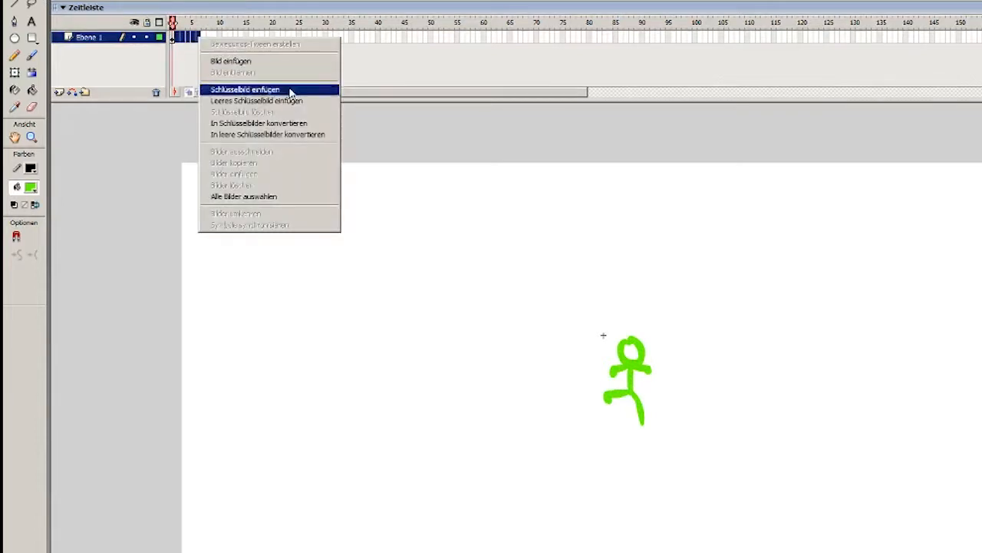
{"action": "left_click", "coordinate": [294, 135]}
- Draw the second running pose of the stick figure in frame 2 with the Brush tool, tracing over the onion skin
{"action": "left_click", "coordinate": [173, 38]}
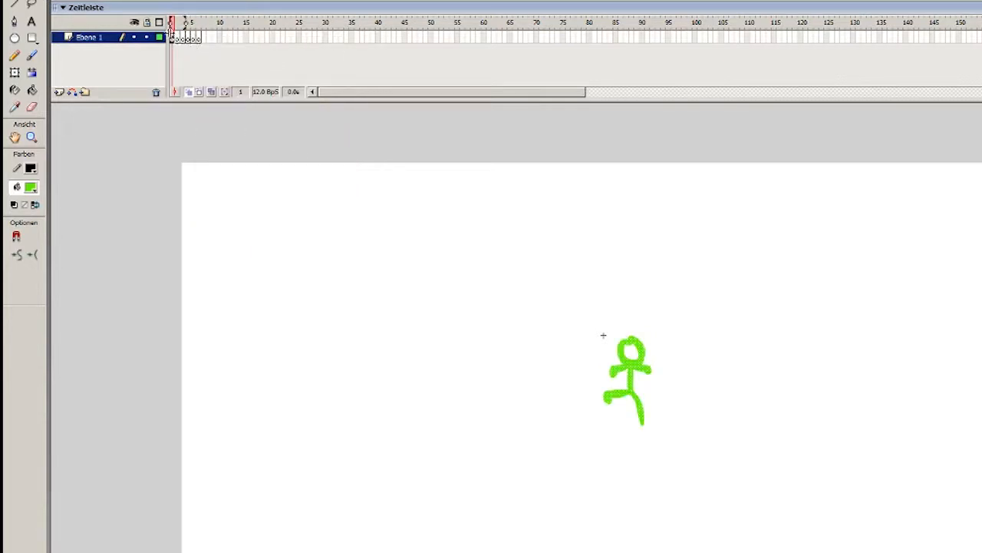
{"action": "left_click", "coordinate": [178, 38]}
{"action": "left_click", "coordinate": [173, 38]}
{"action": "left_click", "coordinate": [178, 38]}
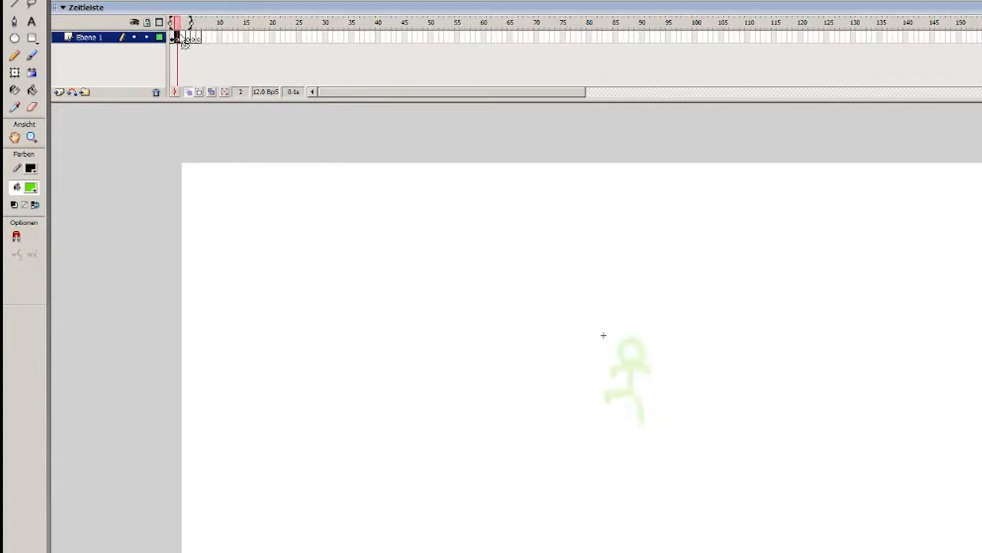
{"action": "left_click", "coordinate": [32, 56]}
{"action": "mouse_move", "coordinate": [628, 362]}
{"action": "left_mouse_down"}
{"action": "mouse_move", "coordinate": [630, 389]}
{"action": "mouse_move", "coordinate": [648, 394]}
{"action": "mouse_move", "coordinate": [609, 400]}
{"action": "left_mouse_up"}
{"action": "key", "text": "ctrl+z"}
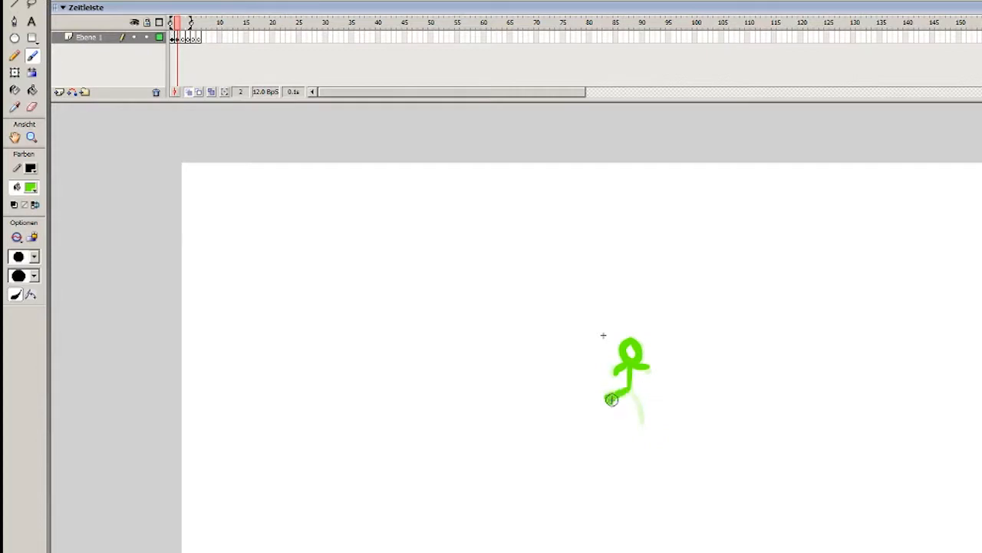
- Draw the stick figure's third running pose in frame 3, keeping head and body aligned with the previous pose
{"action": "key", "text": "F7"}
{"action": "left_click_drag", "start_coordinate": [623, 351], "coordinate": [630, 387]}
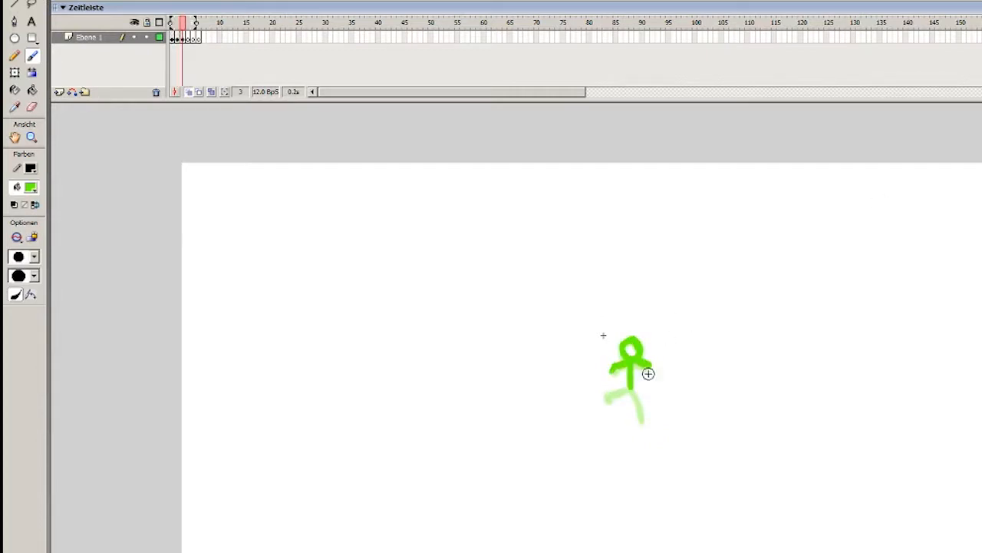
{"action": "key", "text": "ctrl+z"}
- Draw the stick figure's fourth running pose in frame 4, flipping between neighbouring frames to check the motion
{"action": "key", "text": "F7"}
{"action": "left_click_drag", "start_coordinate": [637, 343], "coordinate": [631, 386]}
{"action": "key", "text": "comma"}
{"action": "key", "text": "comma"}
{"action": "key", "text": "period"}
{"action": "key", "text": "period"}
{"action": "key", "text": "comma"}
{"action": "key", "text": "comma"}
{"action": "key", "text": "period"}
{"action": "key", "text": "period"}
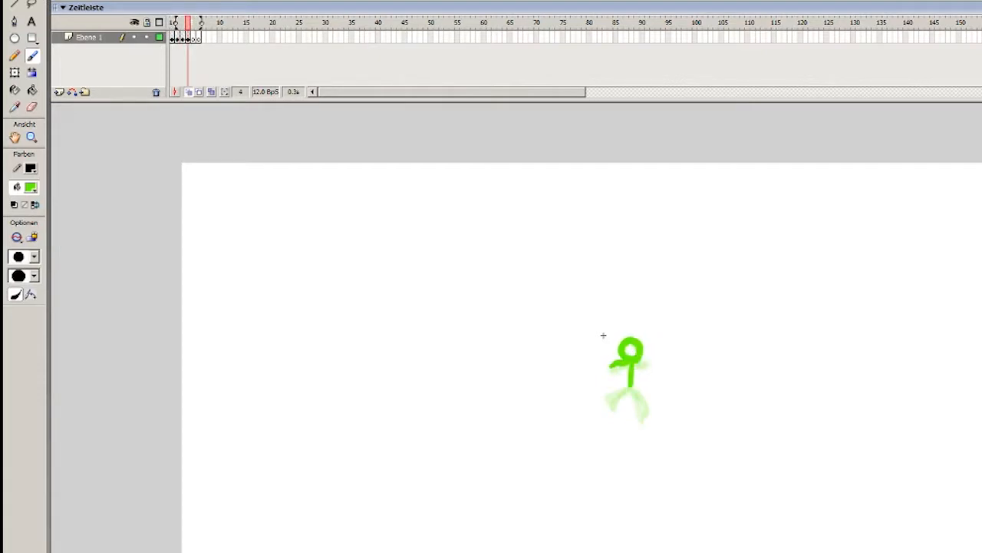
{"action": "key", "text": "comma"}
{"action": "key", "text": "period"}
{"action": "key", "text": "comma"}
{"action": "key", "text": "period"}
{"action": "key", "text": "ctrl+z"}
- Draw the last two running poses of the stick figure in frames 5 and 6
{"action": "key", "text": "period"}
{"action": "left_click_drag", "start_coordinate": [632, 340], "coordinate": [628, 359]}
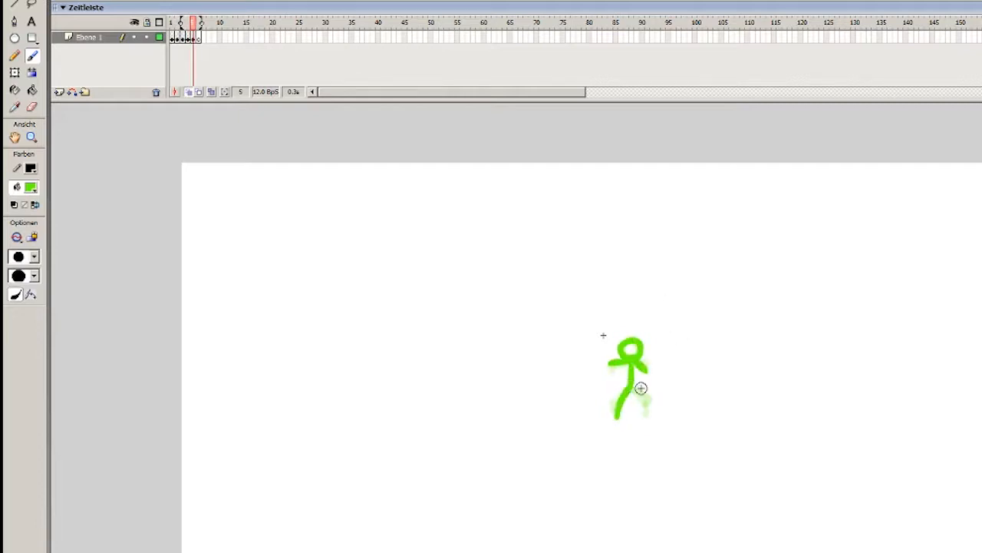
{"action": "key", "text": "period"}
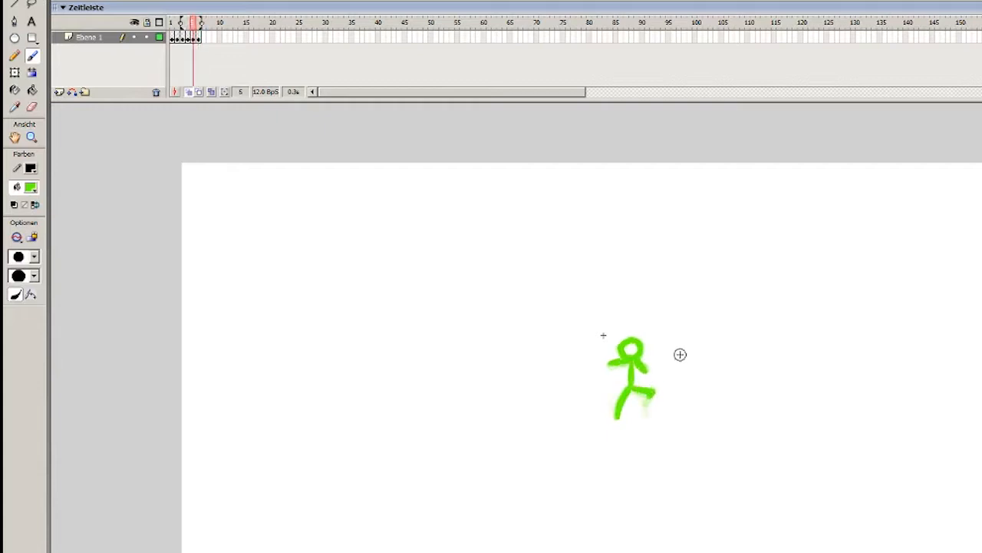
- Play the run cycle, leave the symbol and deselect the stick figure on the main stage
{"action": "key", "text": "Return"}
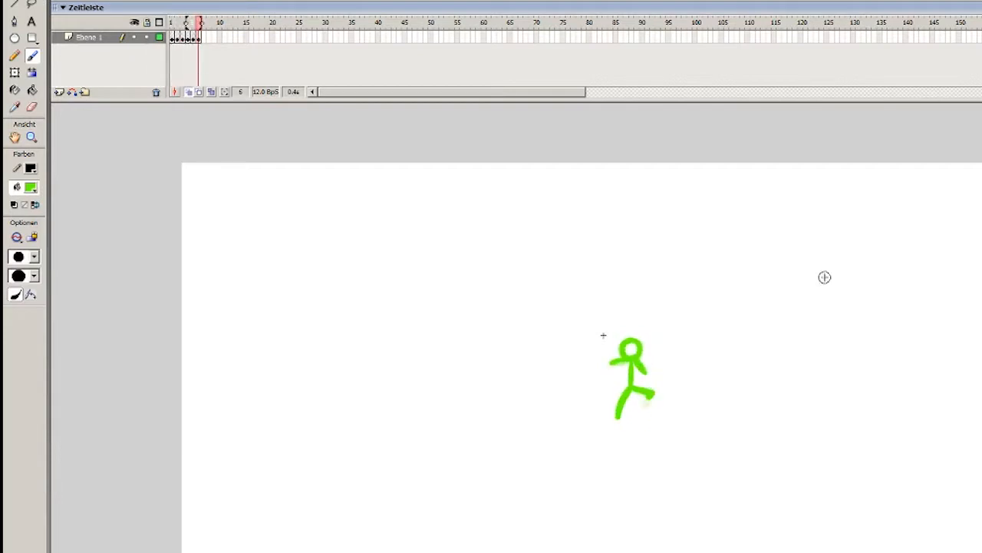
{"action": "key", "text": "v"}
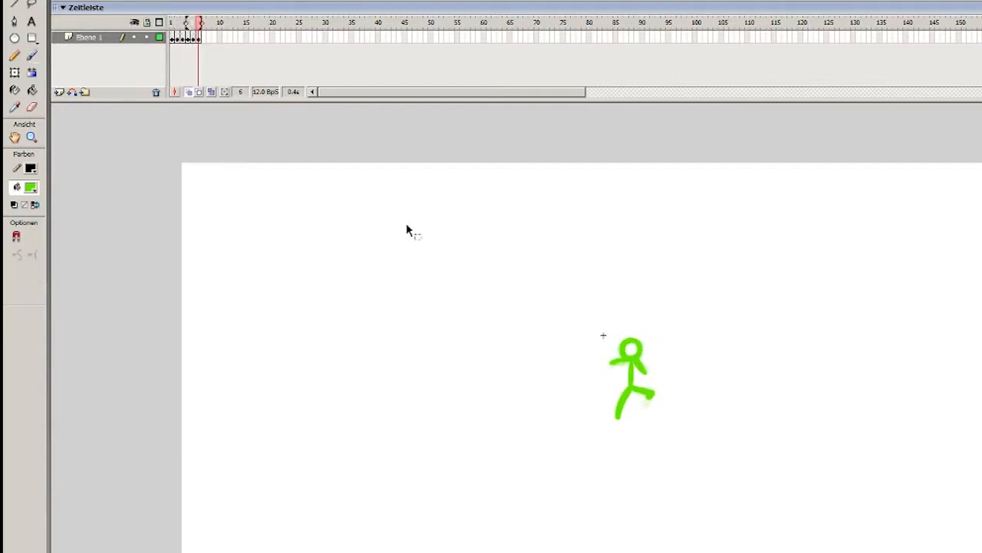
{"action": "double_click", "coordinate": [699, 314]}
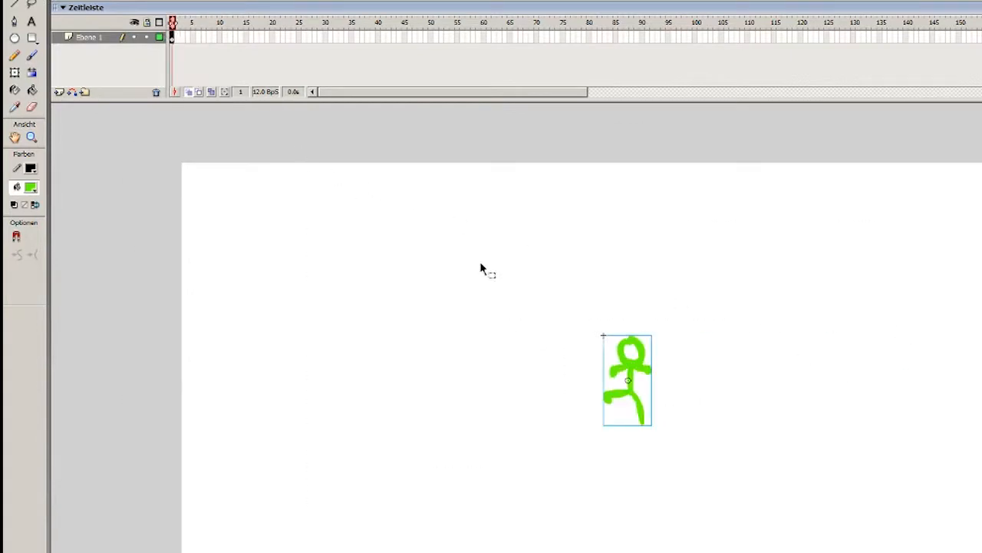
{"action": "left_click", "coordinate": [585, 301]}
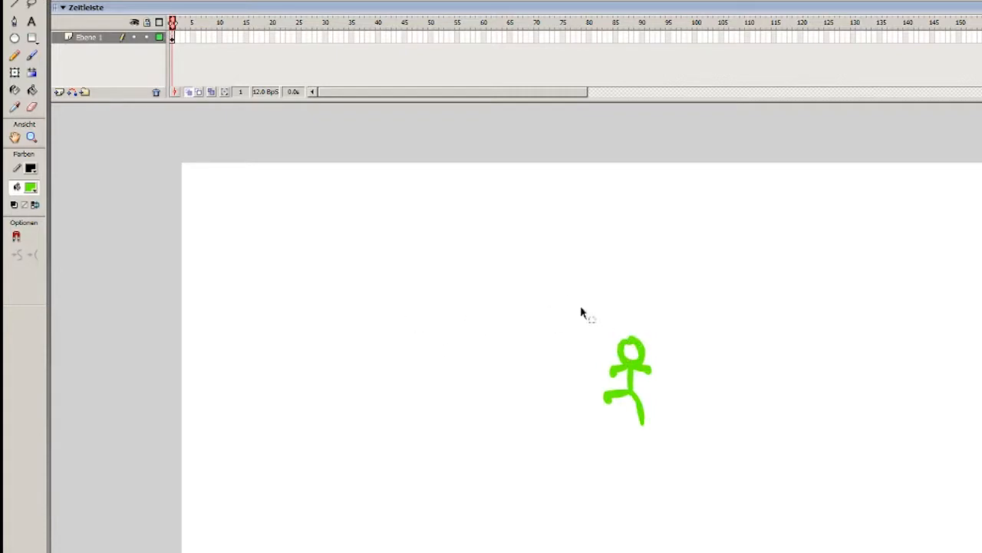
- Select the stick figure on the stage, move it to the right and deselect it
{"action": "left_click_drag", "start_coordinate": [489, 294], "coordinate": [749, 541]}
{"action": "left_click_drag", "start_coordinate": [641, 357], "coordinate": [790, 381]}
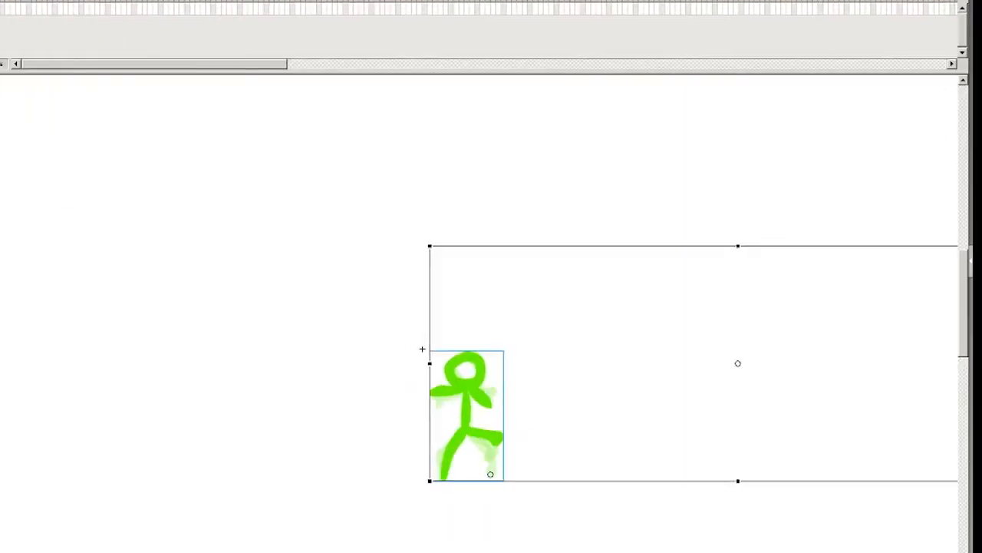
{"action": "left_click", "coordinate": [188, 192]}
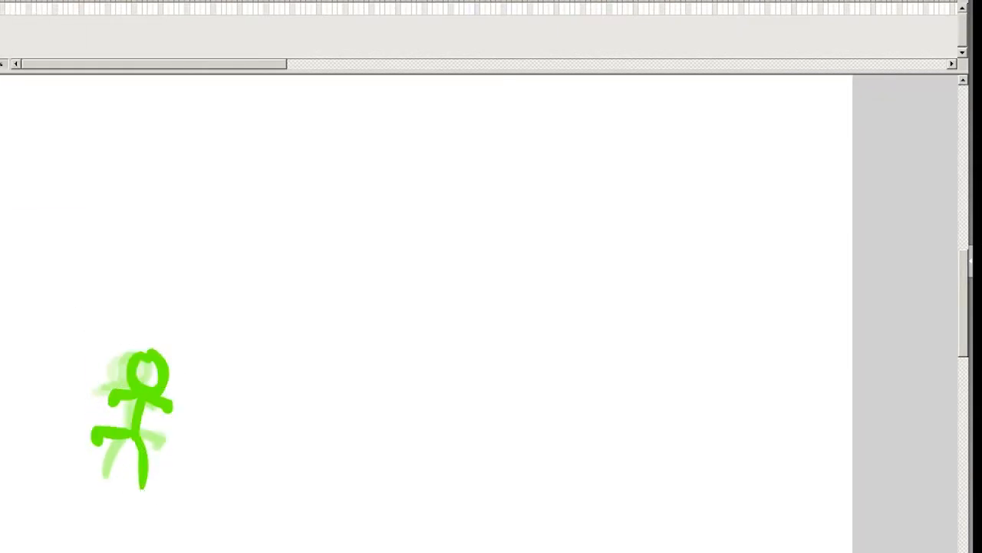
- Add a keyframe for the stick figure and nudge it downward to begin its tumbling motion
{"action": "left_click_drag", "start_coordinate": [112, 338], "coordinate": [284, 429]}
{"action": "right_click", "coordinate": [2, 7]}
{"action": "left_click", "coordinate": [16, 56]}
{"action": "key", "text": "shift+Down"}
{"action": "key", "text": "shift+Down"}
{"action": "key", "text": "shift+Down"}
{"action": "key", "text": "Return"}
{"action": "key", "text": "Return"}
{"action": "key", "text": "Return"}
{"action": "scroll", "coordinate": [476, 221], "scroll_direction": "down", "scroll_amount": 3}
{"action": "key", "text": "shift+Down"}
{"action": "key", "text": "shift+Down"}
{"action": "key", "text": "shift+Down"}
- Move the stick figure further down the stage and nudge it lower in a new keyframe
{"action": "left_click_drag", "start_coordinate": [288, 201], "coordinate": [272, 368]}
{"action": "key", "text": "F6"}
{"action": "key", "text": "shift+Down"}
{"action": "key", "text": "shift+Down"}
{"action": "key", "text": "shift+Down"}
{"action": "key", "text": "shift+Down"}
- Shift the tumbling stick figure to the right and continue its descent in another keyframe
{"action": "left_click_drag", "start_coordinate": [162, 287], "coordinate": [244, 289]}
{"action": "key", "text": "shift+Down"}
{"action": "key", "text": "shift+Down"}
{"action": "key", "text": "F6"}
{"action": "key", "text": "shift+Down"}
{"action": "key", "text": "shift+Down"}
{"action": "key", "text": "shift+Down"}
{"action": "key", "text": "shift+Down"}
{"action": "key", "text": "shift+Down"}
{"action": "key", "text": "shift+Down"}
{"action": "key", "text": "shift+Down"}
{"action": "key", "text": "shift+Down"}
{"action": "key", "text": "shift+Down"}
{"action": "key", "text": "shift+Down"}
{"action": "key", "text": "shift+Down"}
- Insert more keyframes and lower the upside-down stick figure step by step to continue the fall
{"action": "right_click", "coordinate": [2, 8]}
{"action": "left_click", "coordinate": [54, 70]}
{"action": "key", "text": "shift+Down"}
{"action": "key", "text": "shift+Down"}
{"action": "key", "text": "shift+Down"}
{"action": "key", "text": "shift+Down"}
{"action": "key", "text": "shift+Down"}
{"action": "key", "text": "shift+Down"}
{"action": "key", "text": "shift+Down"}
{"action": "key", "text": "shift+Down"}
{"action": "key", "text": "shift+Down"}
{"action": "key", "text": "shift+Down"}
{"action": "key", "text": "shift+Down"}
{"action": "key", "text": "shift+Down"}
{"action": "key", "text": "shift+Down"}
{"action": "key", "text": "shift+Down"}
{"action": "key", "text": "F6"}
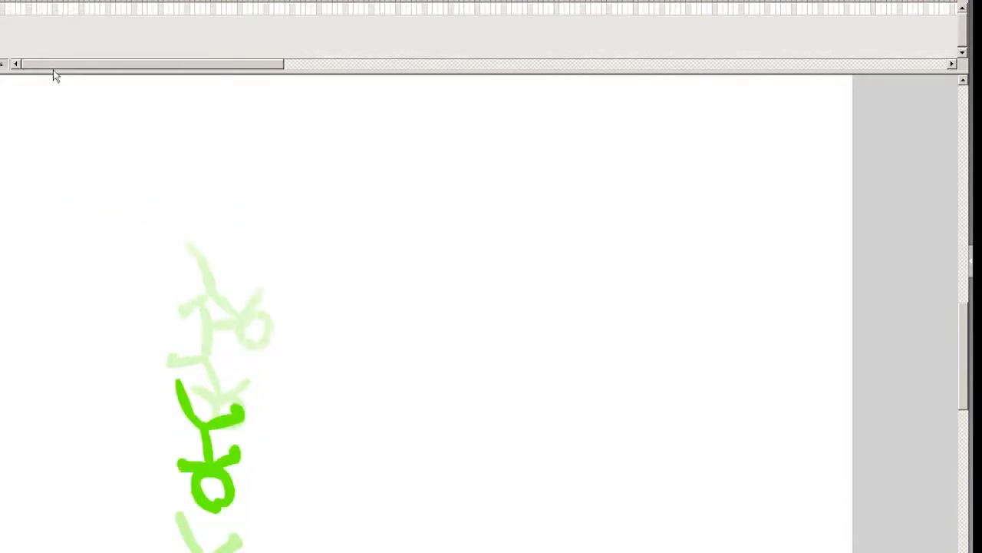
{"action": "key", "text": "period"}
{"action": "right_click", "coordinate": [2, 6]}
{"action": "left_click", "coordinate": [40, 71]}
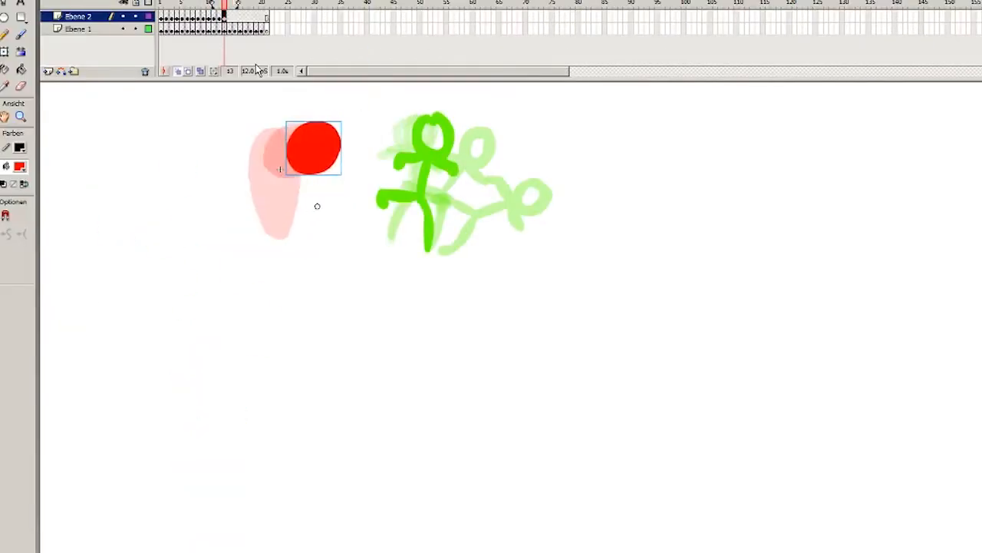
- Insert further keyframes for the red ball on layer Ebene 2 and play the animation
{"action": "right_click", "coordinate": [237, 15]}
{"action": "left_click", "coordinate": [260, 67]}
{"action": "right_click", "coordinate": [253, 16]}
{"action": "left_click", "coordinate": [288, 69]}
{"action": "right_click", "coordinate": [257, 14]}
{"action": "left_click", "coordinate": [299, 65]}
{"action": "right_click", "coordinate": [261, 16]}
{"action": "left_click", "coordinate": [313, 66]}
{"action": "right_click", "coordinate": [268, 16]}
{"action": "left_click", "coordinate": [309, 68]}
{"action": "key", "text": "Return"}
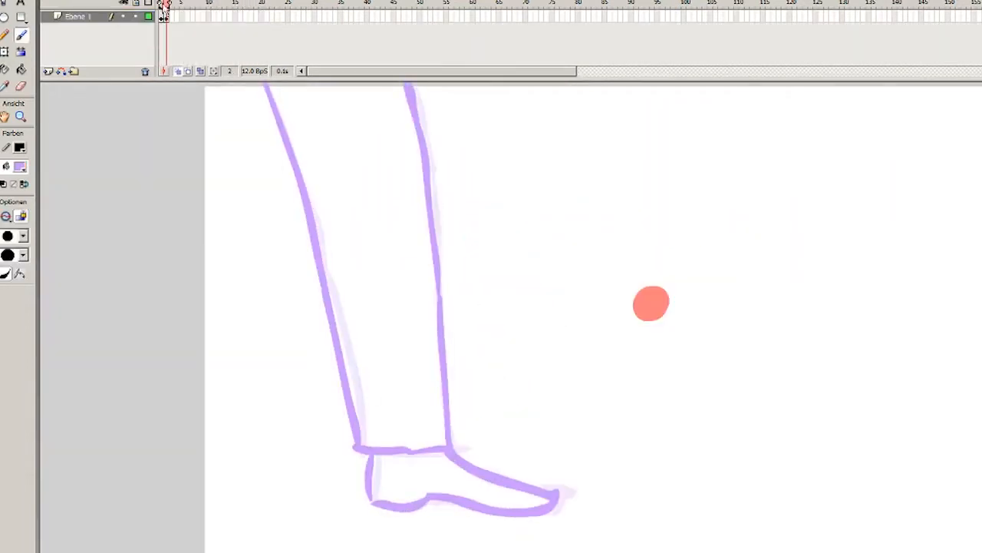
- Draw the purple outline of the leg's two sides and the shoe's heel for the next walking pose
{"action": "left_click_drag", "start_coordinate": [241, 88], "coordinate": [324, 449]}
{"action": "left_click_drag", "start_coordinate": [373, 87], "coordinate": [340, 453]}
{"action": "left_click_drag", "start_coordinate": [261, 452], "coordinate": [284, 499]}
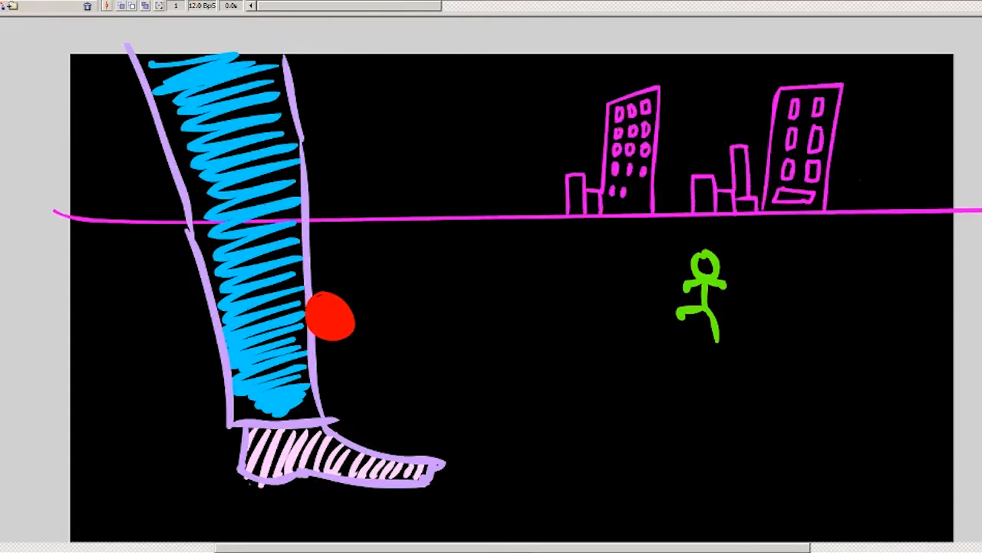
- Convert the magenta city skyline into a symbol named "background cont" and open it for editing
{"action": "right_click", "coordinate": [619, 136]}
{"action": "left_click", "coordinate": [702, 302]}
{"action": "type", "text": "background cont"}
{"action": "key", "text": "Return"}
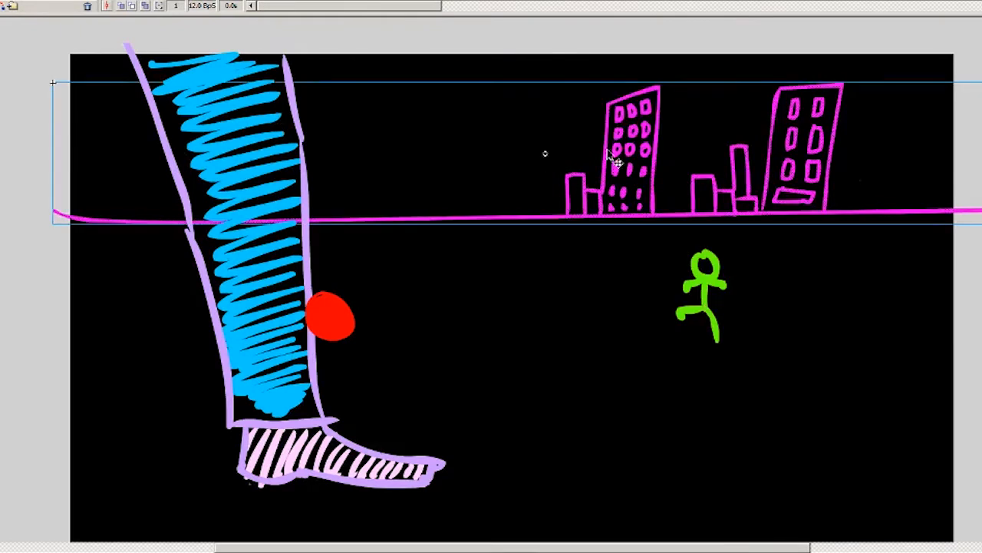
{"action": "double_click", "coordinate": [606, 158]}
{"action": "left_click_drag", "start_coordinate": [513, 548], "coordinate": [573, 548]}
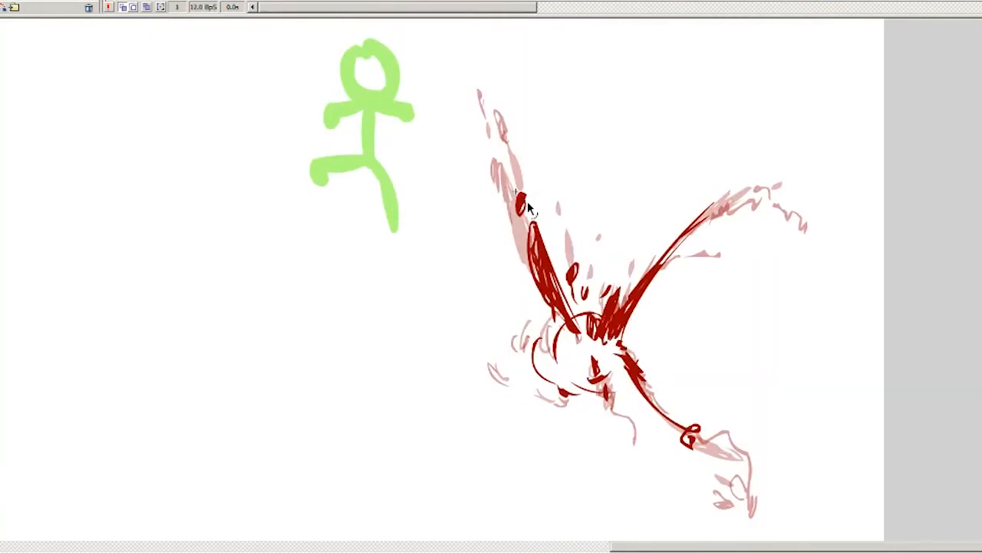
- Reshape the streaks and limbs of the dark red splatter drawing beside the stick figure, toggling onion skinning
{"action": "left_click_drag", "start_coordinate": [611, 75], "coordinate": [562, 166]}
{"action": "left_click_drag", "start_coordinate": [631, 99], "coordinate": [585, 178]}
{"action": "left_click_drag", "start_coordinate": [535, 265], "coordinate": [553, 295]}
{"action": "left_click", "coordinate": [123, 7]}
{"action": "left_click_drag", "start_coordinate": [533, 347], "coordinate": [543, 380]}
{"action": "left_click_drag", "start_coordinate": [560, 390], "coordinate": [565, 394]}
{"action": "left_click_drag", "start_coordinate": [613, 293], "coordinate": [602, 322]}
{"action": "left_click_drag", "start_coordinate": [705, 211], "coordinate": [665, 259]}
{"action": "left_click_drag", "start_coordinate": [628, 357], "coordinate": [638, 376]}
{"action": "left_click_drag", "start_coordinate": [671, 416], "coordinate": [693, 431]}
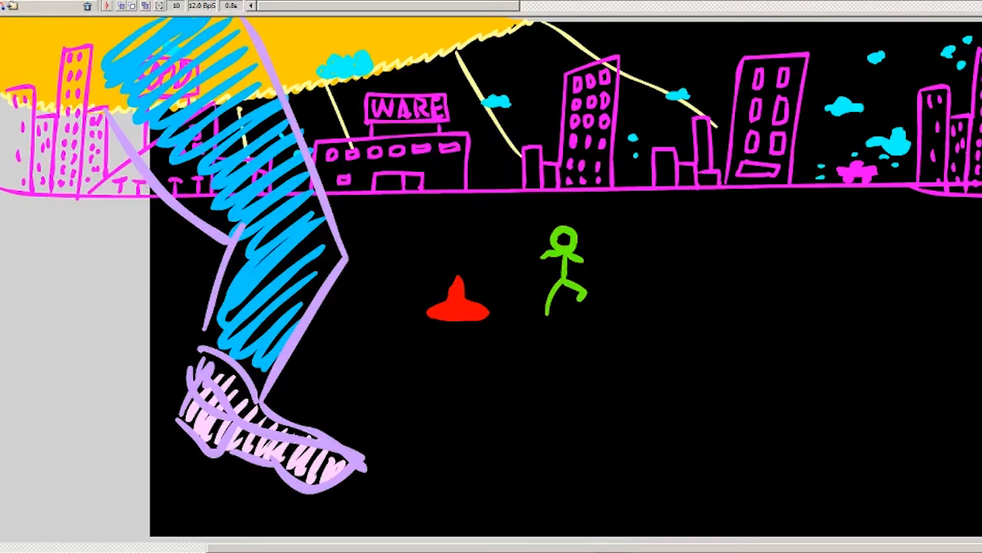
{"action": "scroll", "coordinate": [773, 127], "scroll_direction": "up", "scroll_amount": 1}
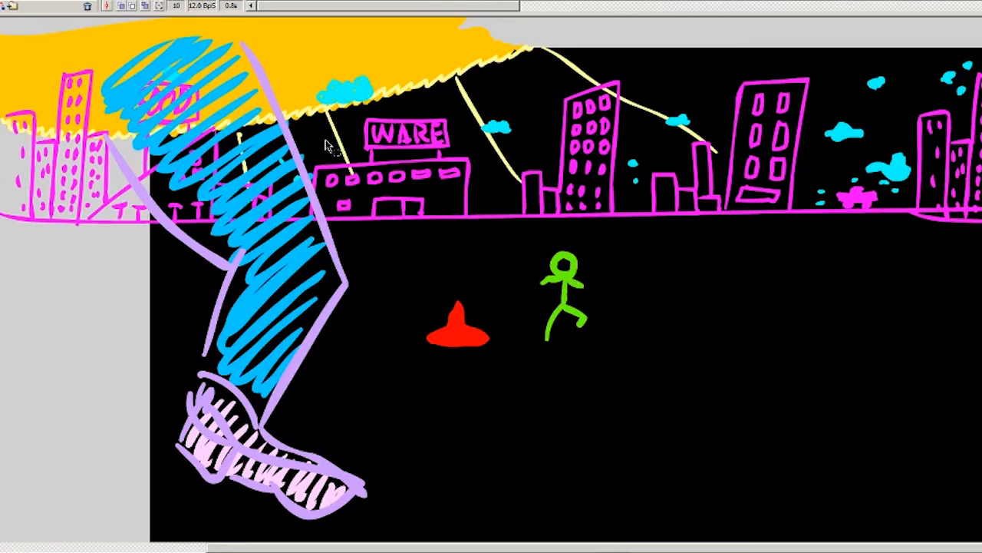
{"action": "scroll", "coordinate": [568, 307], "scroll_direction": "down", "scroll_amount": 3}
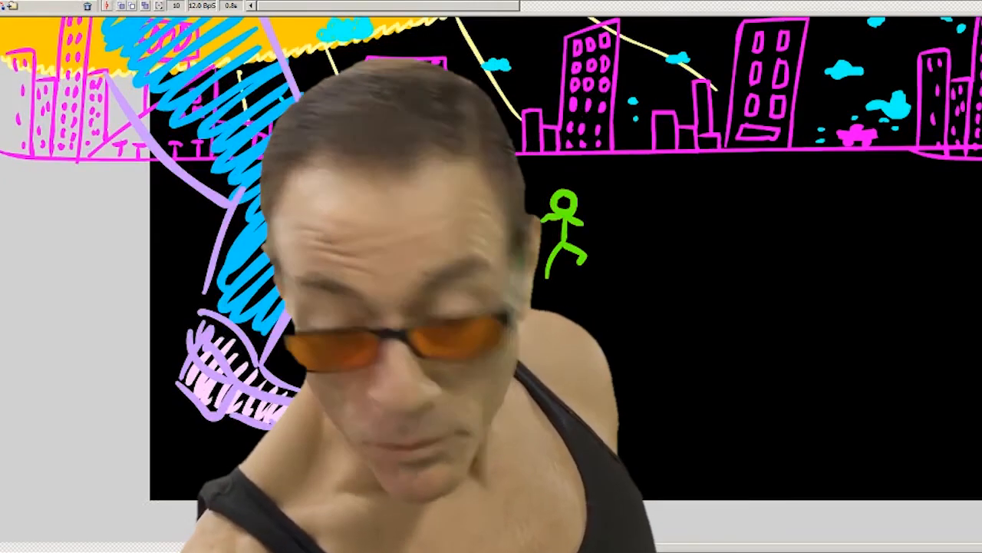